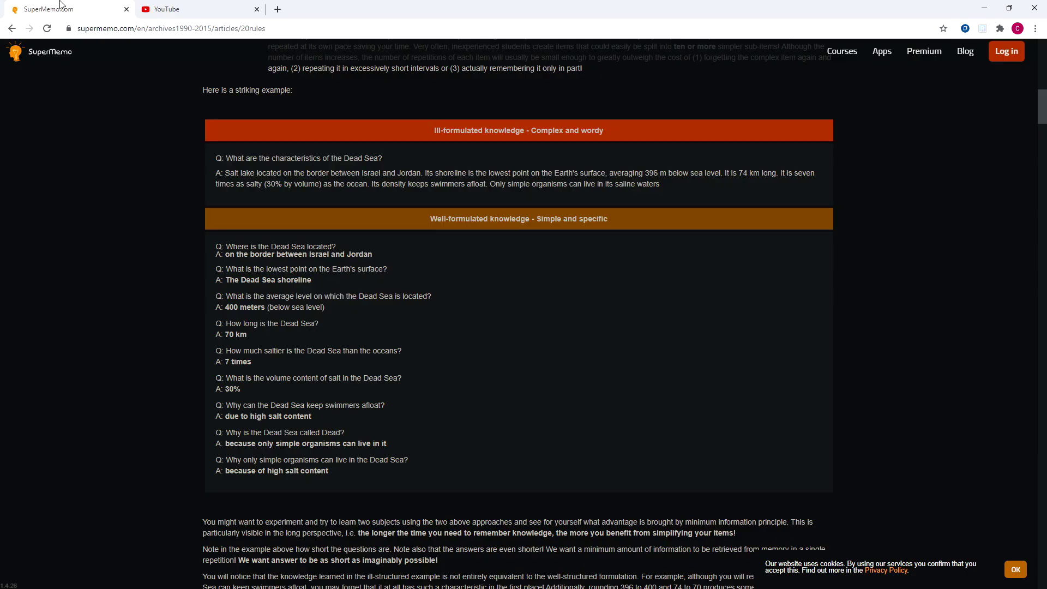
Scroll the SuperMemo article down to the Dead Sea formulation example.
scroll(224, 167, up, 15)
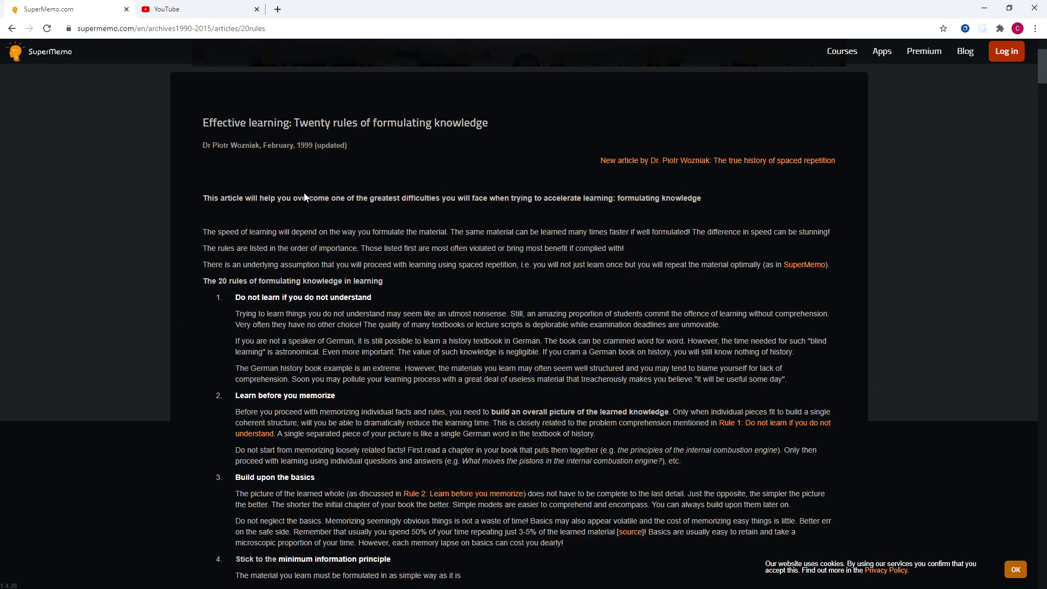
scroll(321, 196, down, 10)
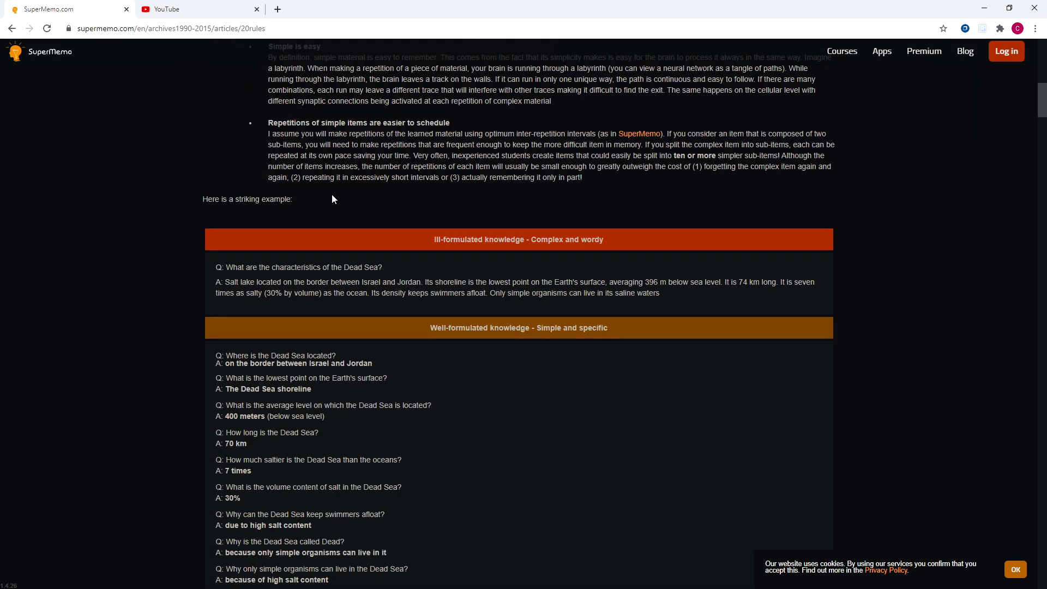
scroll(240, 250, down, 1)
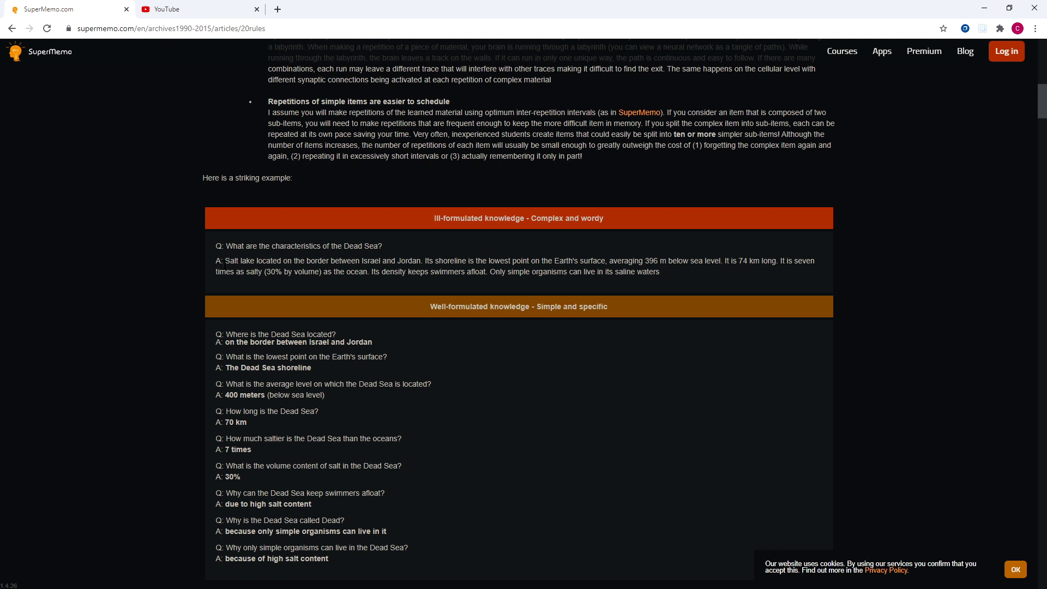
scroll(317, 269, down, 1)
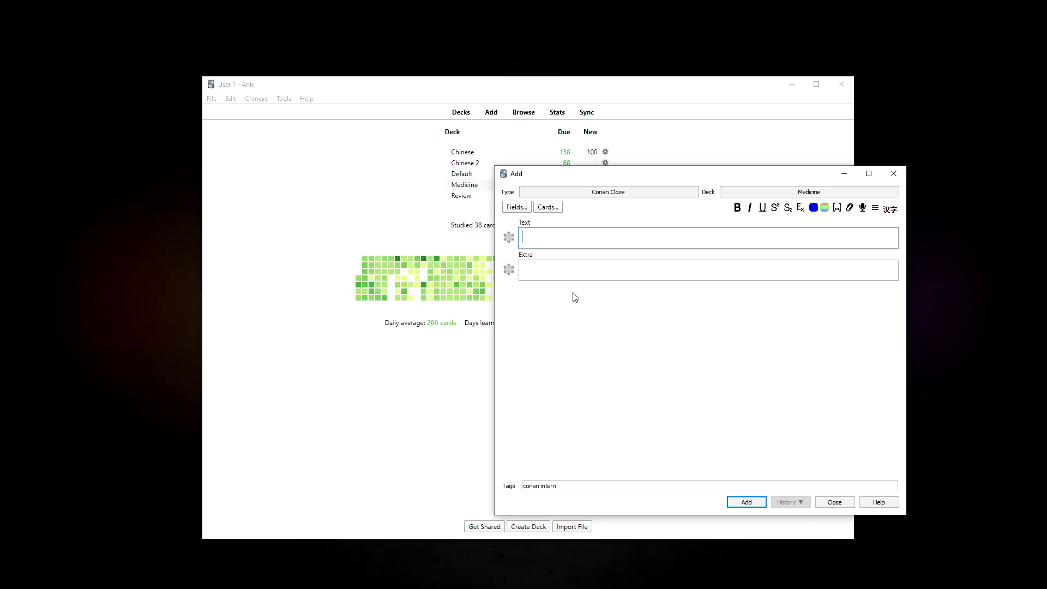
Write 'When should you start to consider adding hydrocortisone in a patient with shock?' with cloze 'After 3rd pressor'.
text(When should you start to consi)
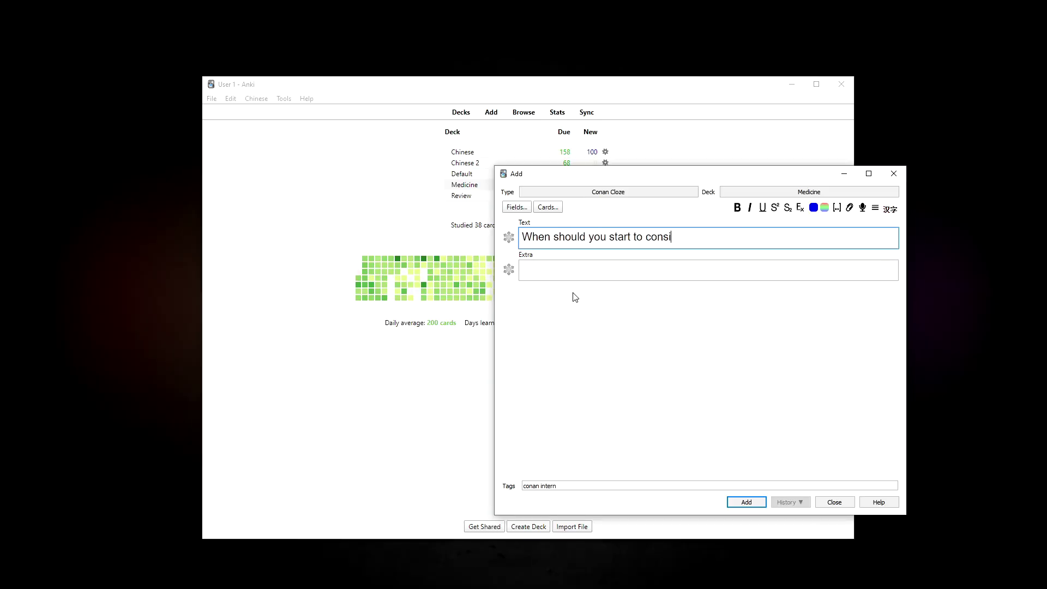
text(der adding hydrocortisone in a patient with shock?)
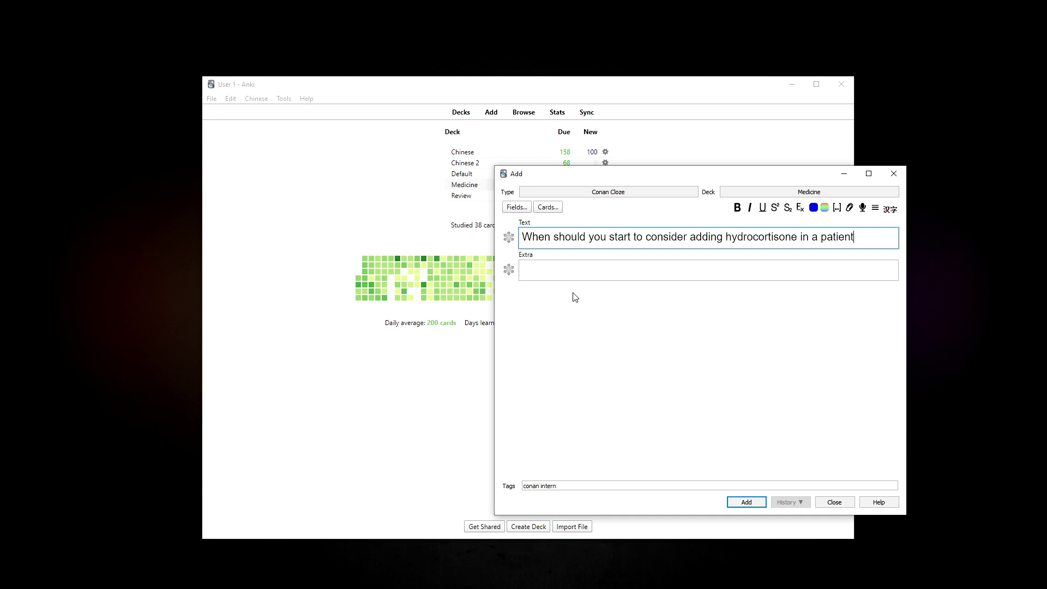
key(Return)
key(Return)
key(ctrl+shift+c)
text(After 3rd pressor)
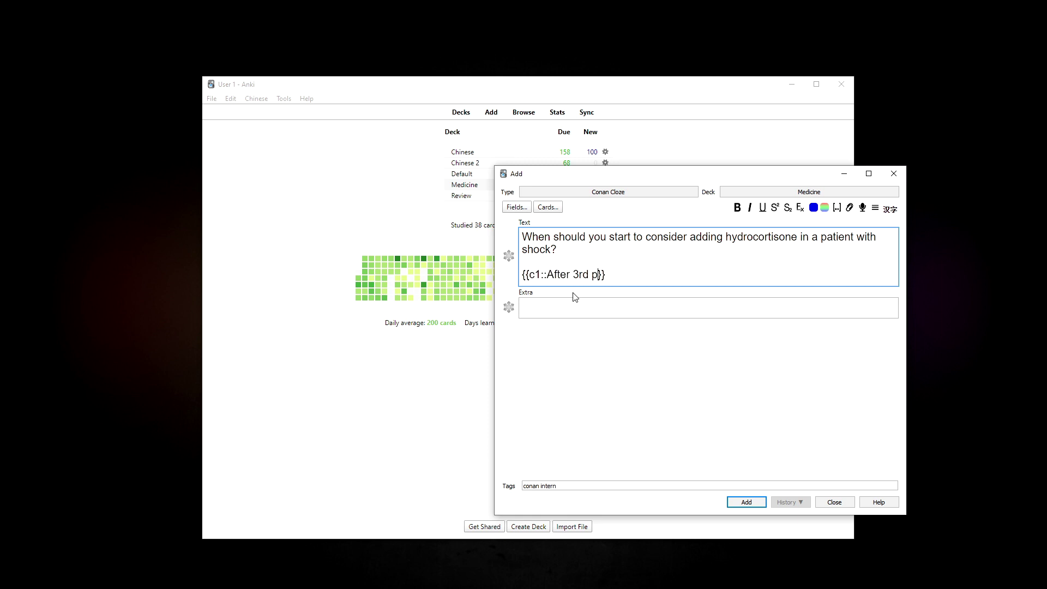
Preview the hydrocortisone card's front and back, then select all the note text.
click(548, 207)
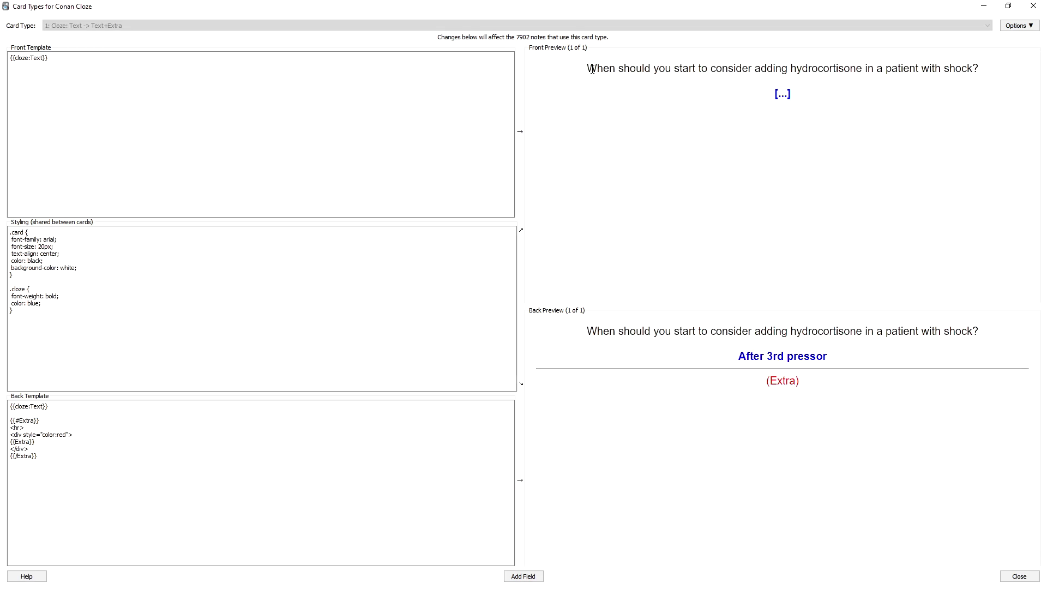
drag(591, 69, 975, 89)
click(975, 89)
drag(783, 105, 834, 93)
click(834, 93)
drag(757, 385, 823, 385)
click(825, 386)
click(1033, 5)
key(ctrl+a)
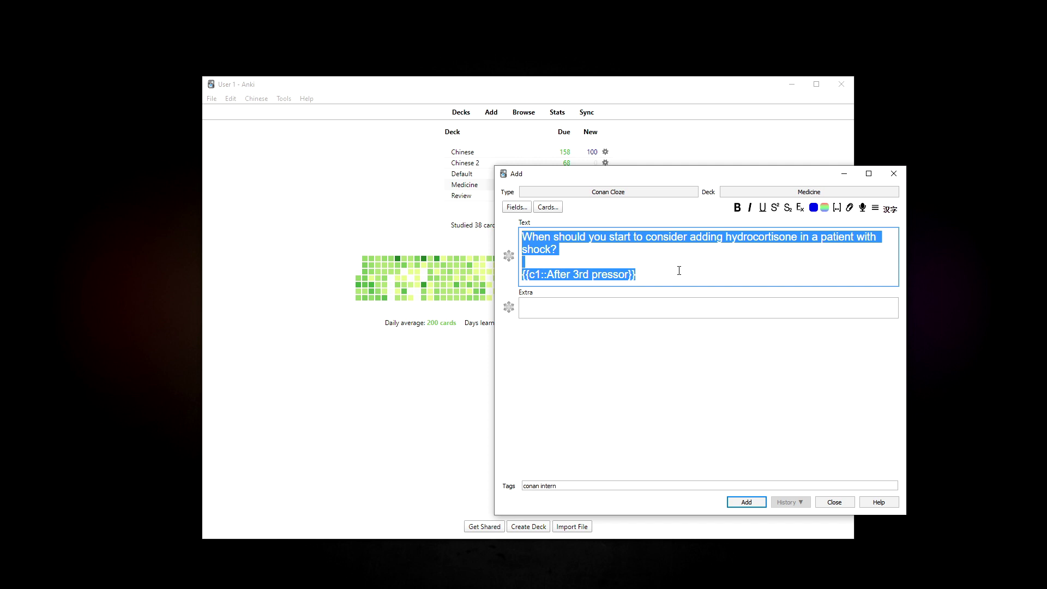
Replace the text with 'Reason paralytics may become harmful in intubated patients =' and cloze 'muscle loss/myopathy'.
key(Delete)
text(Reason paralytics )
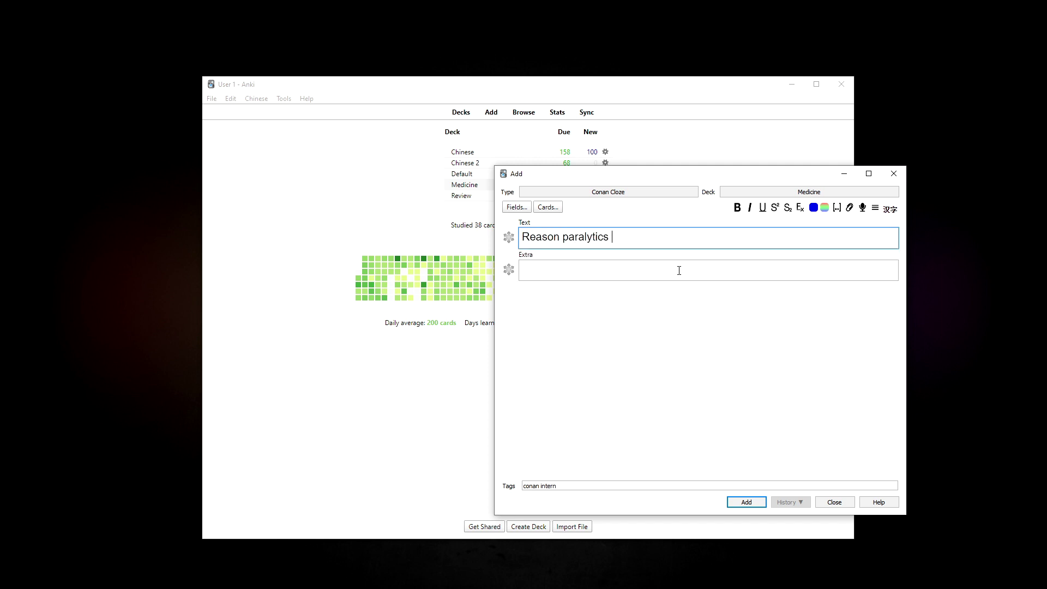
text(may become harmful in intubated patients =)
key(ctrl+shift+c)
text(muscle loss/myo)
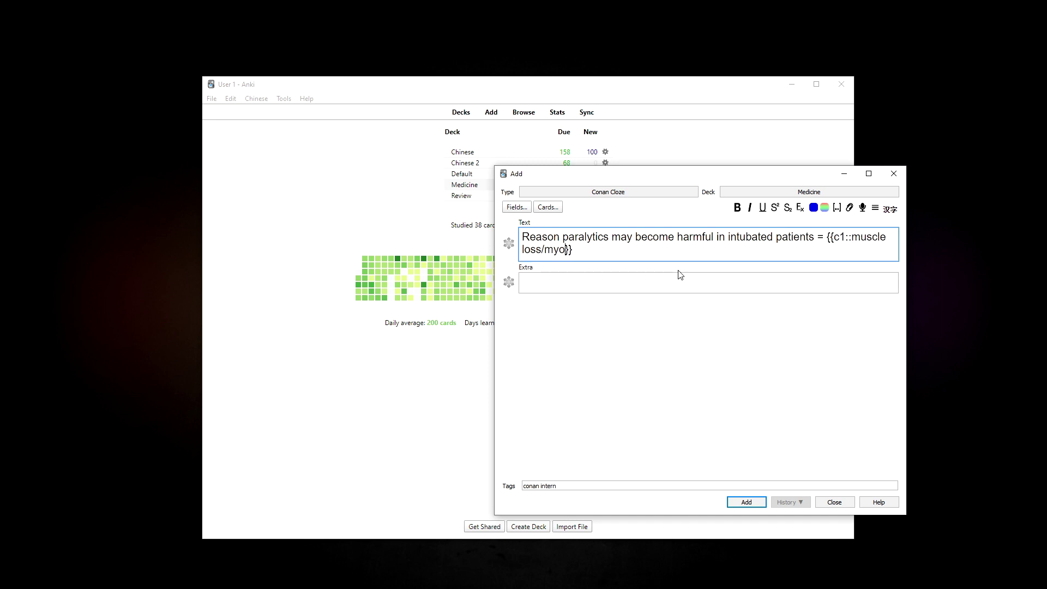
text(pathy)
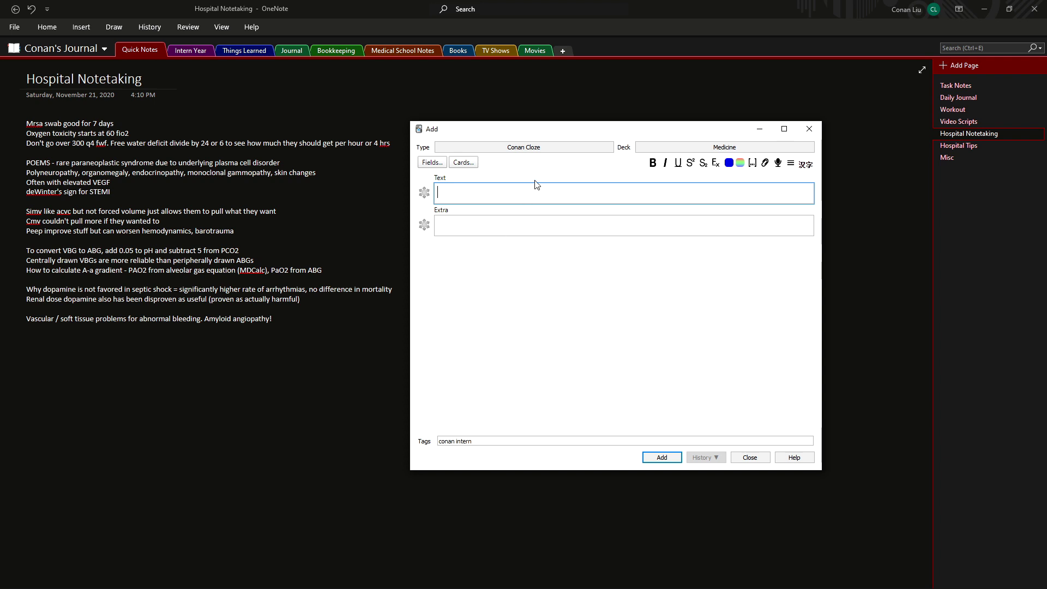
Add the card 'How long is a MRSA swab good for?' with cloze '7 days'.
text(How long is a MRSA swab good for?)
key(Return)
key(Return)
key(ctrl+shift+c)
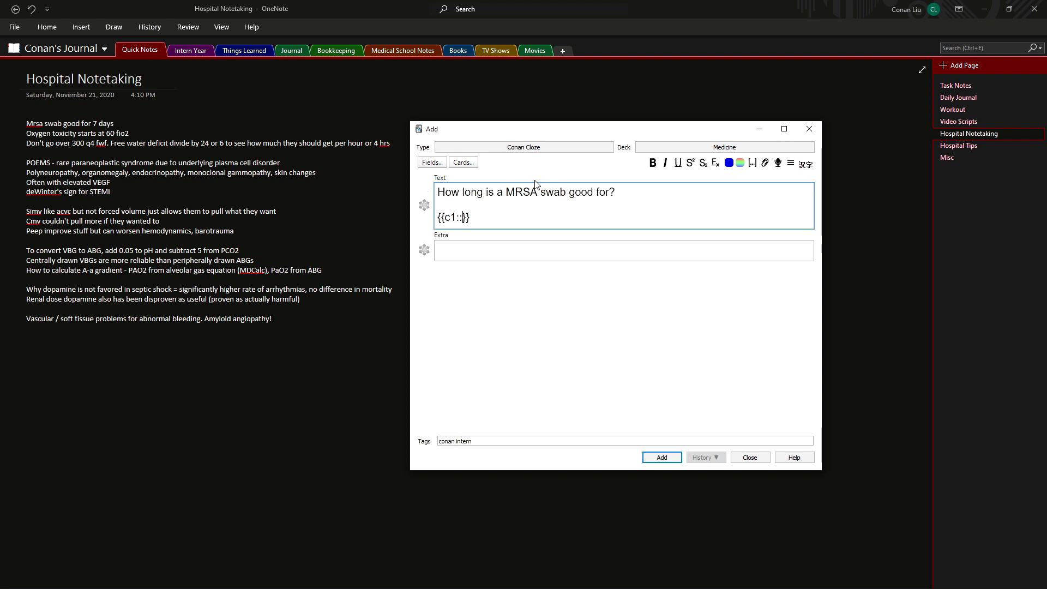
text(7 days)
key(ctrl+Return)
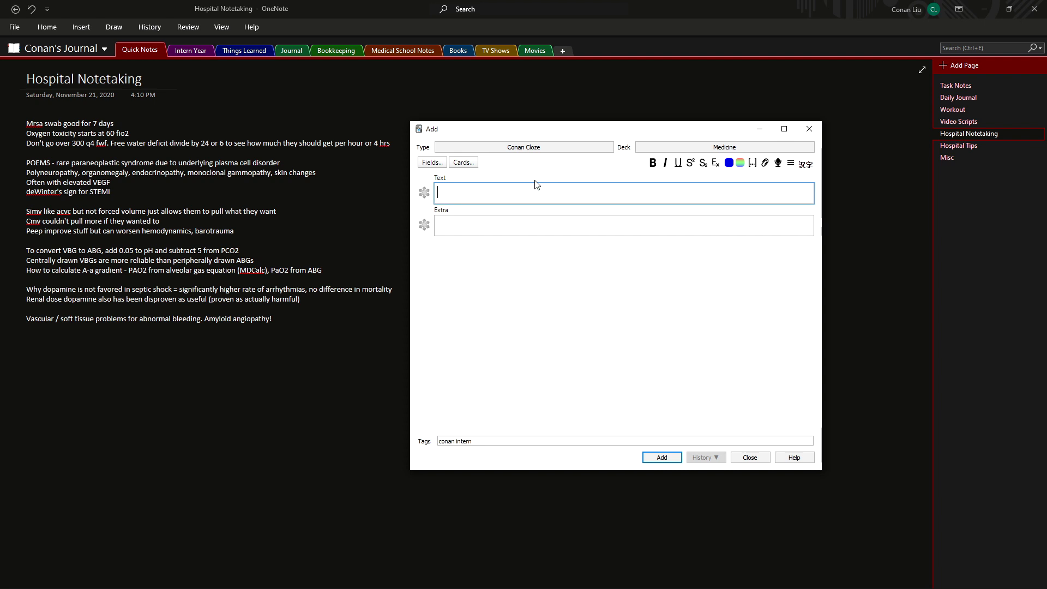
Add the card 'At what percent FiO2 does oxygen toxicity begin?' with cloze '60%'.
text(At what percent FiO2 does oxy)
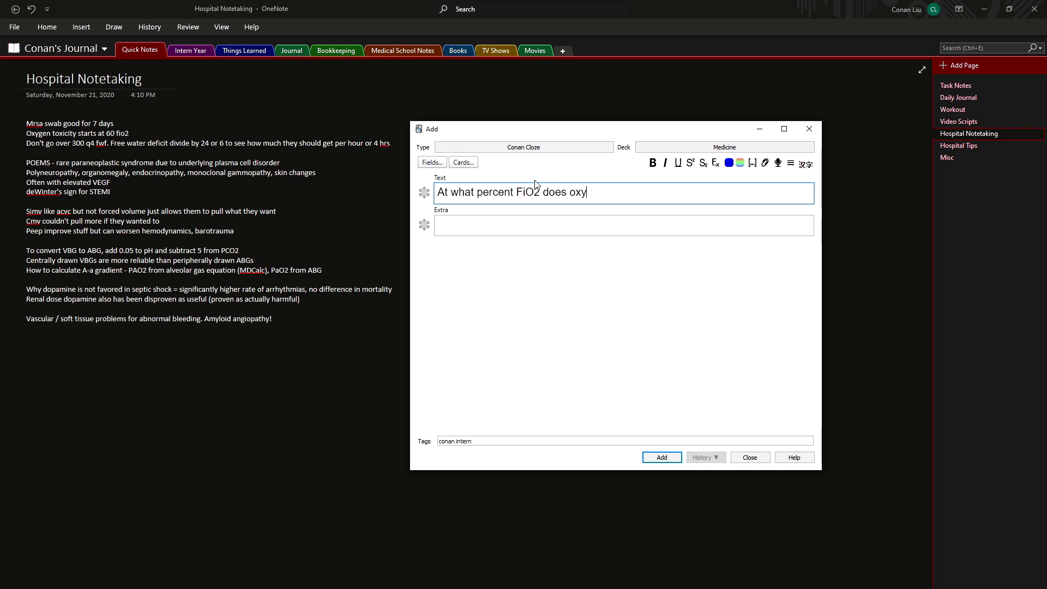
text(gen toxicity begin?)
key(Return)
key(Return)
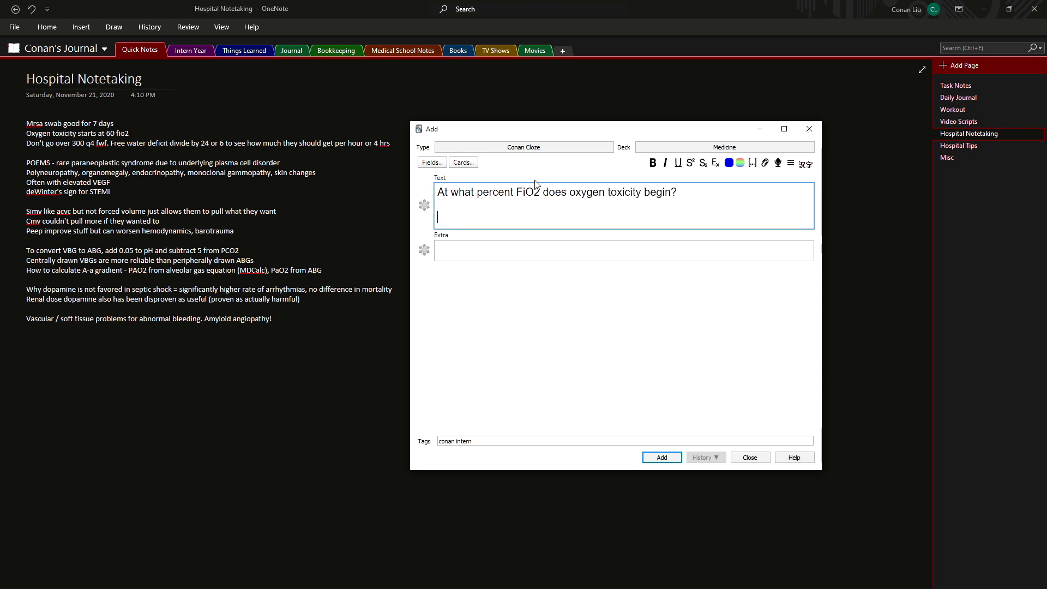
key(ctrl+shift+c)
text(60%)
key(ctrl+Return)
Write the dopamine-in-septic-shock question, cloze 'Significantly higher rate of arrhythmias', and Extra about mortality.
text(Why is dopamine not fa)
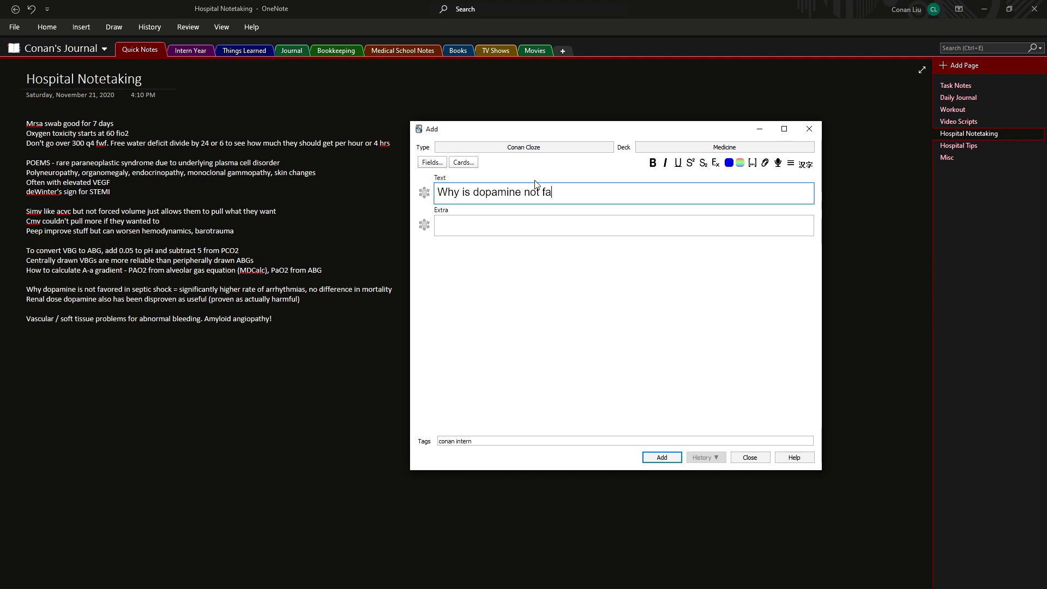
text(vored in septic shock?)
key(Return)
key(Return)
key(ctrl+shift+c)
text(Significantly higher rate of )
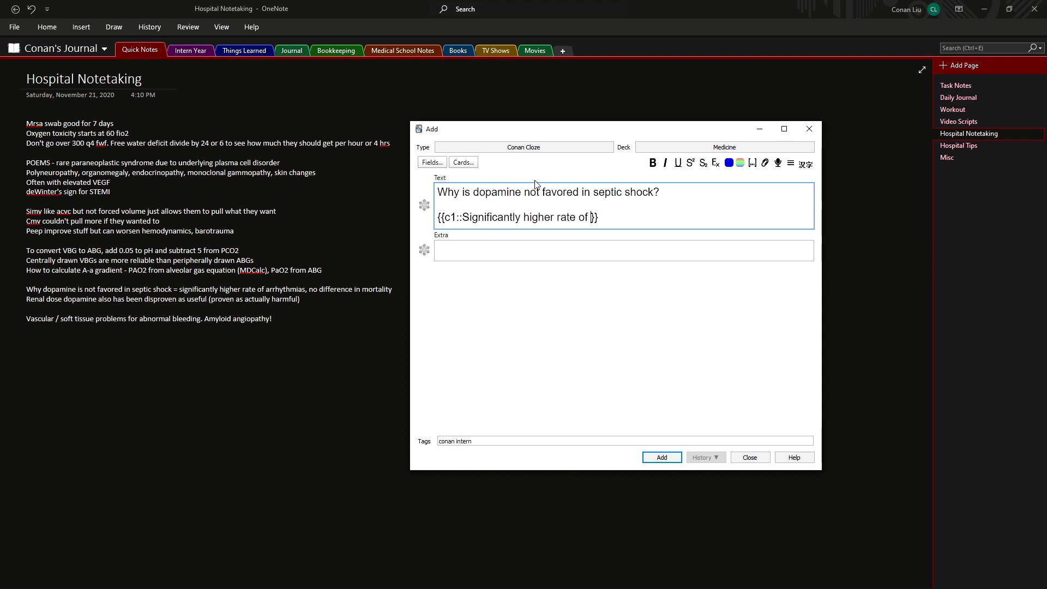
text(arrhythmias)
key(Tab)
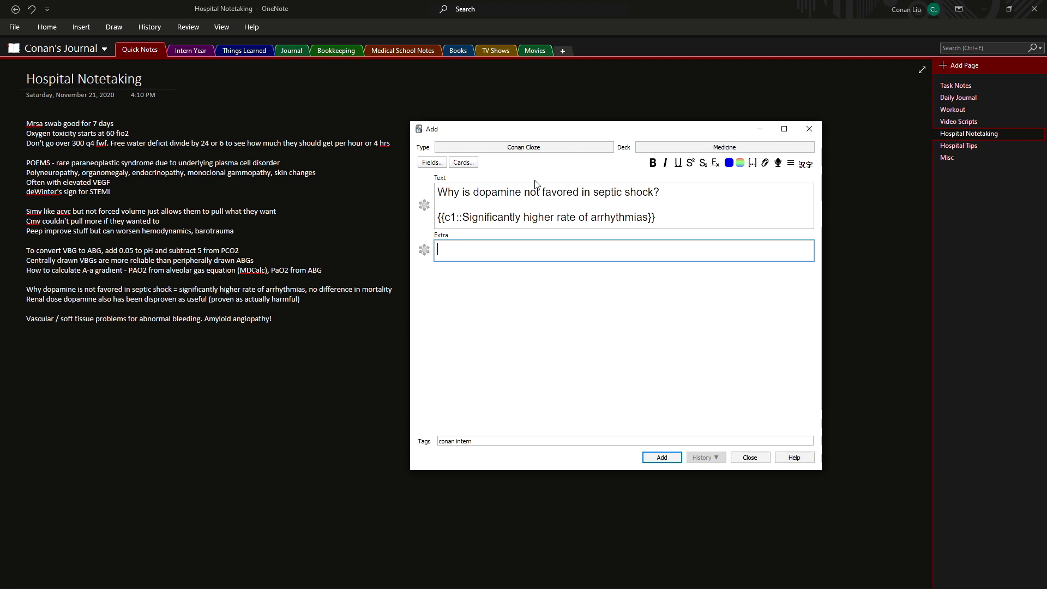
text(No difference in mortality compared to other vasopressors)
Inspect the dopamine card's front and back preview, including its red Extra line, then close it.
click(472, 163)
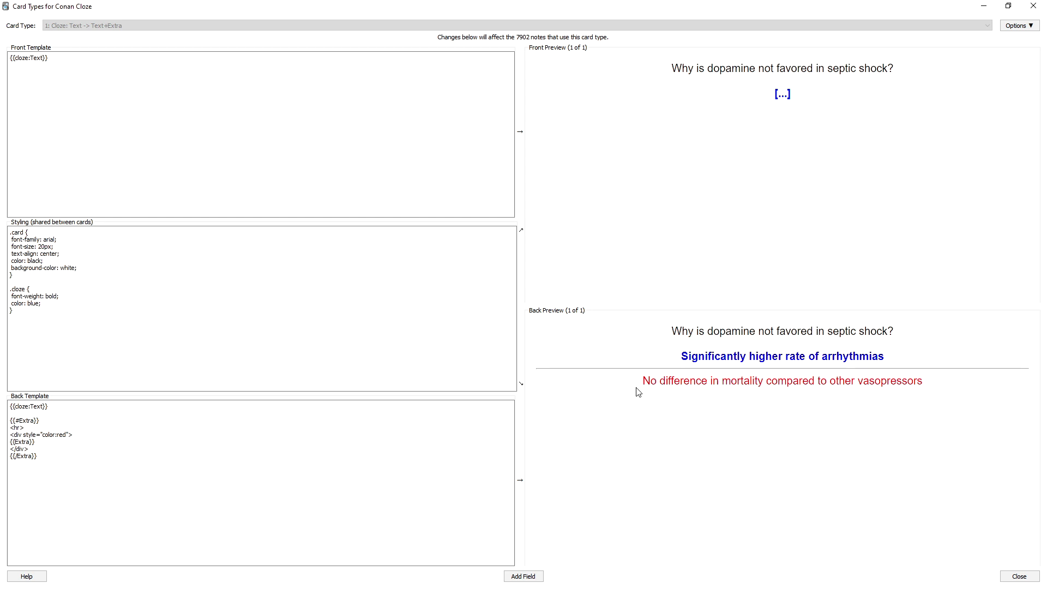
drag(643, 385, 945, 385)
click(943, 386)
click(1034, 7)
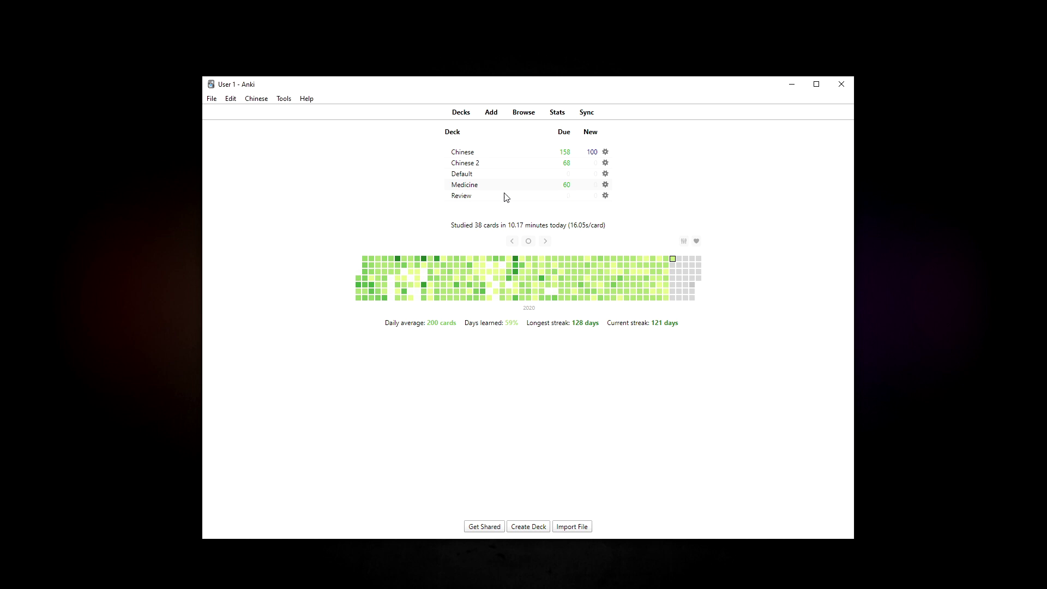
Open the card browser and filter it to the Current Deck.
click(524, 114)
click(44, 42)
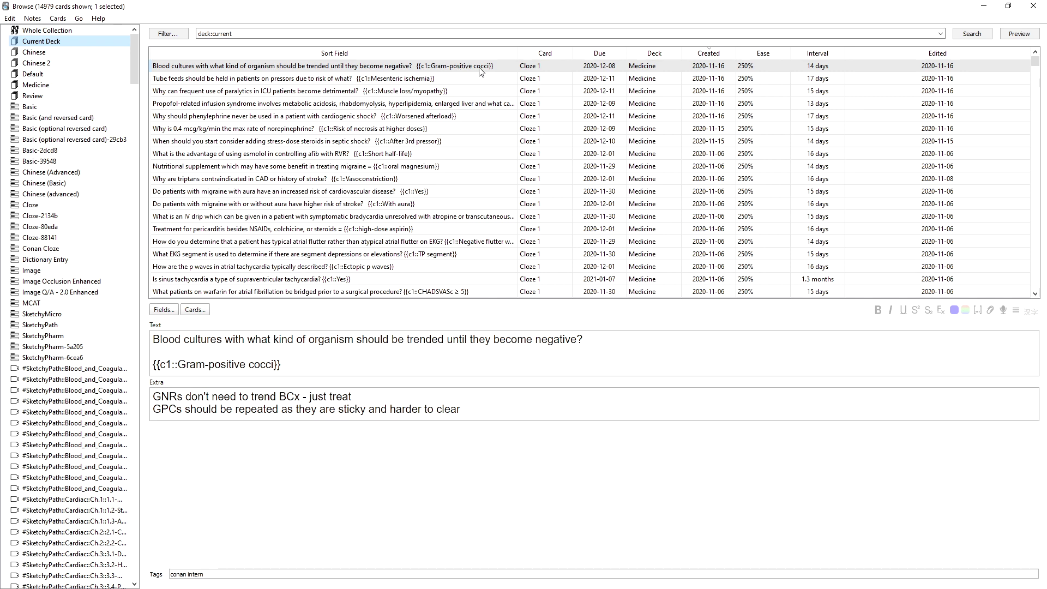
Step through the tube feeds, paralytics, stress-dose steroids, esmolol and oral magnesium cards.
click(464, 83)
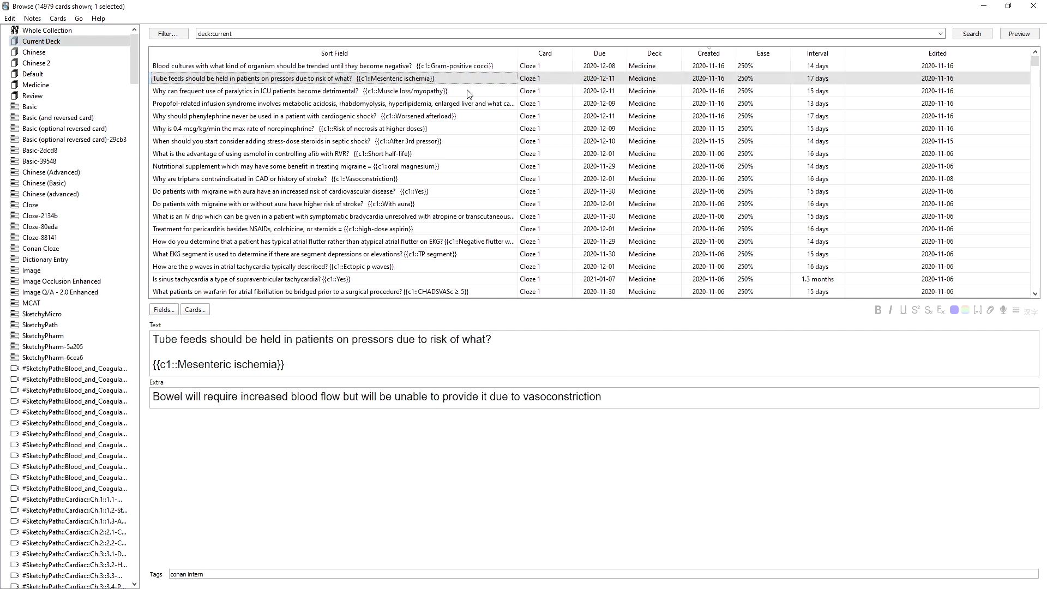
click(468, 92)
click(482, 105)
click(481, 117)
click(480, 130)
click(477, 143)
click(473, 155)
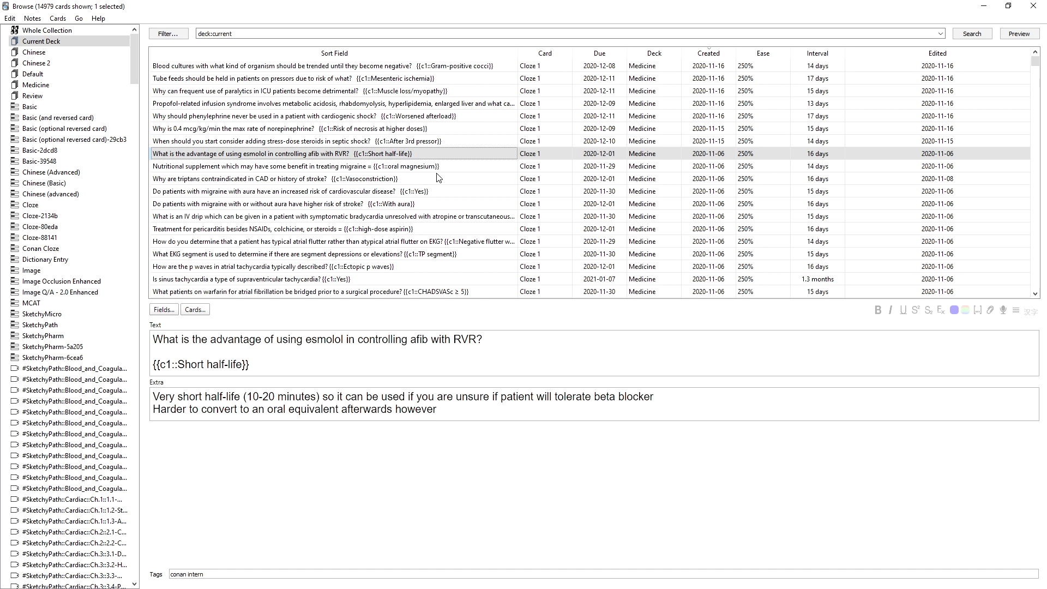
key(Down)
scroll(468, 202, down, 3)
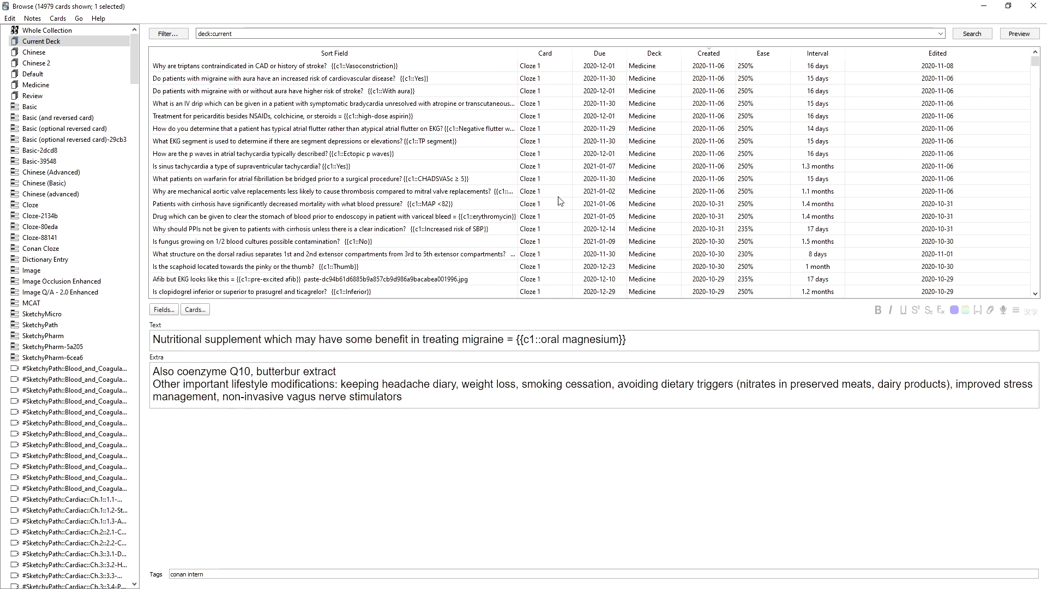
scroll(594, 207, down, 1)
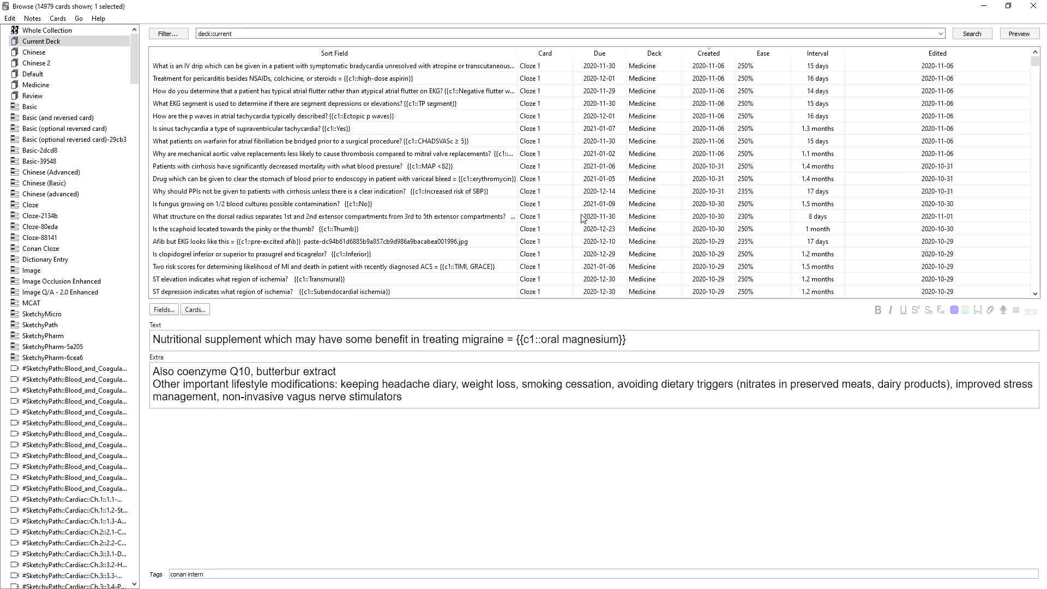